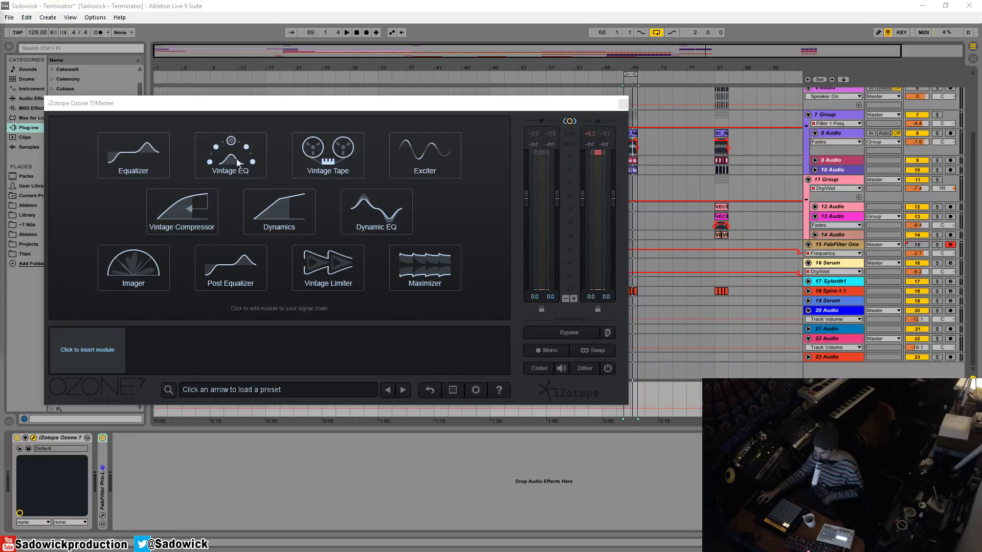
# Add the Vintage EQ module from the module grid to the master chain.
pyautogui.click(233, 159)
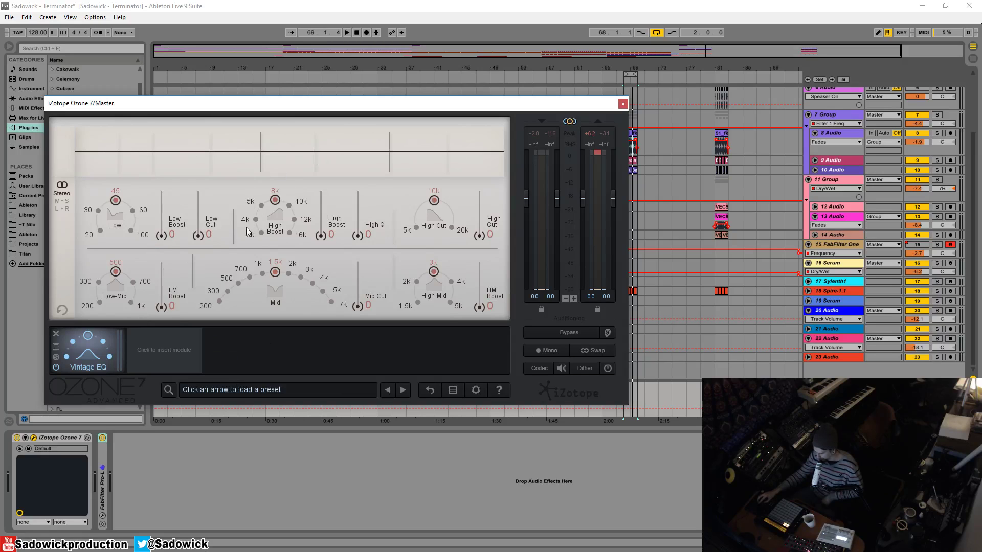
# Insert an Equalizer after Vintage EQ and turn Band 1 into a 4.33 kHz low shelf.
pyautogui.click(164, 349)
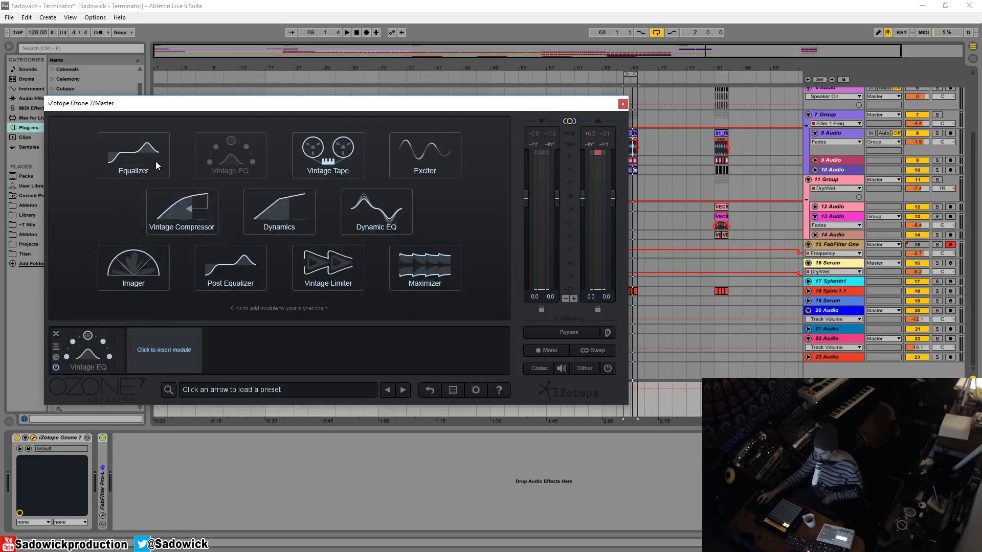
pyautogui.click(142, 150)
pyautogui.moveTo(153, 178); pyautogui.dragTo(402, 222)
pyautogui.moveTo(314, 285)
pyautogui.mouseDown()
pyautogui.moveTo(314, 351)
pyautogui.moveTo(320, 300)
pyautogui.mouseUp()
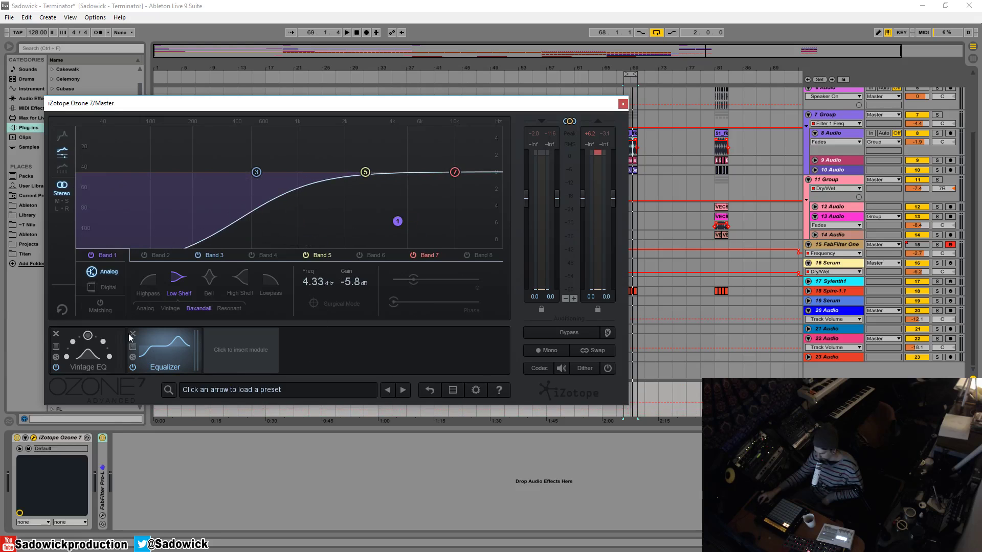
pyautogui.click(86, 352)
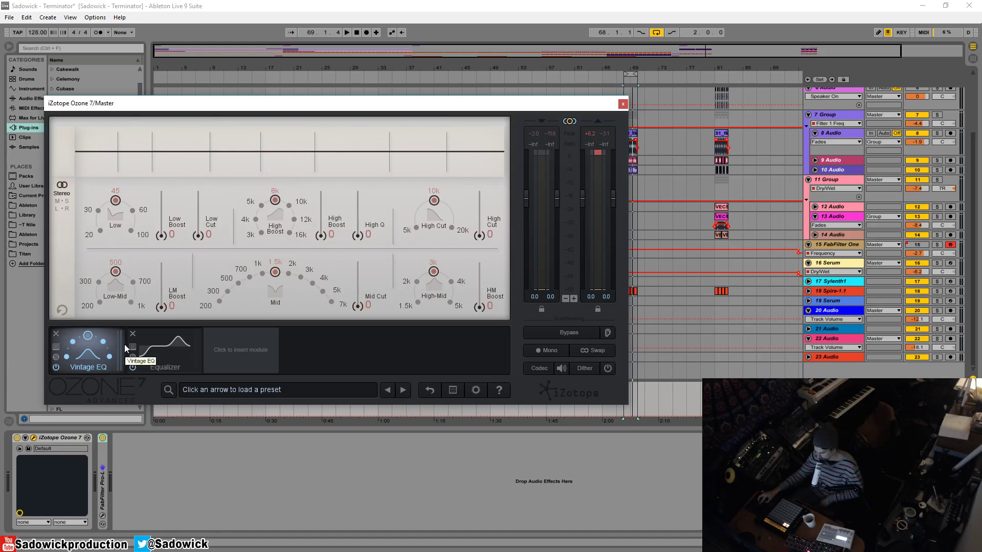
# Delete the Equalizer module so only Vintage EQ remains in the chain.
pyautogui.click(133, 333)
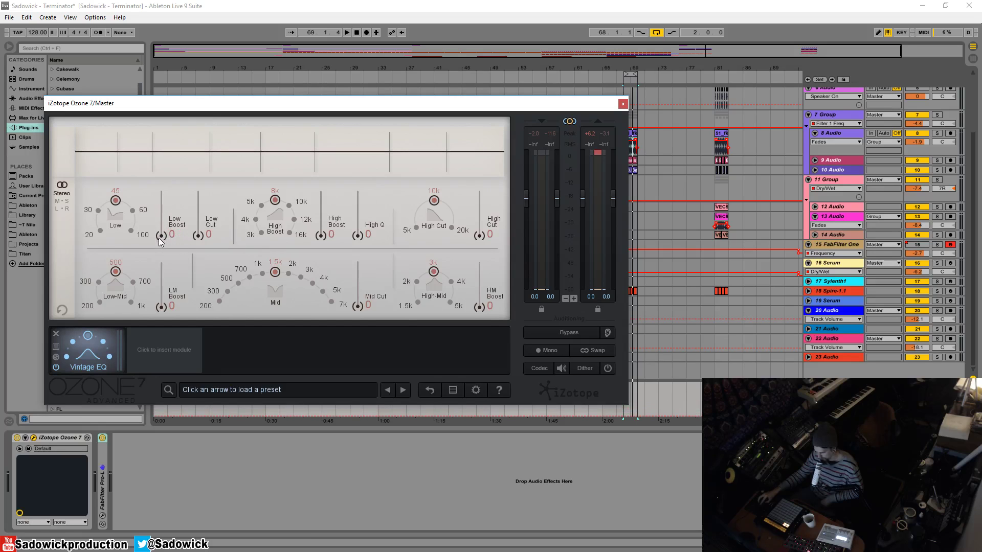
# Audition Vintage EQ Low Boost amounts of about 2.4 and 3.3 during playback.
pyautogui.moveTo(159, 238); pyautogui.dragTo(161, 227)
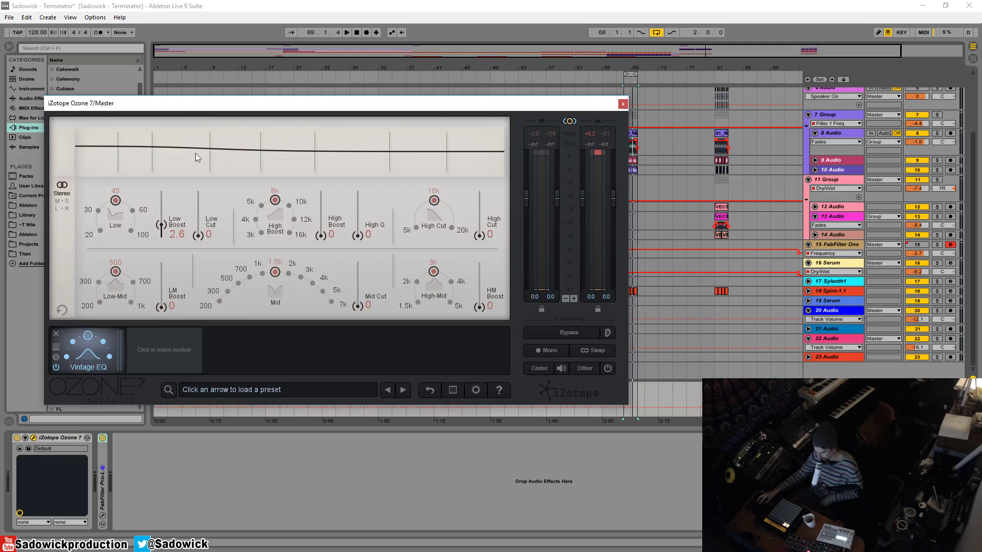
pyautogui.moveTo(165, 233)
pyautogui.mouseDown()
pyautogui.moveTo(164, 221)
pyautogui.moveTo(155, 238)
pyautogui.mouseUp()
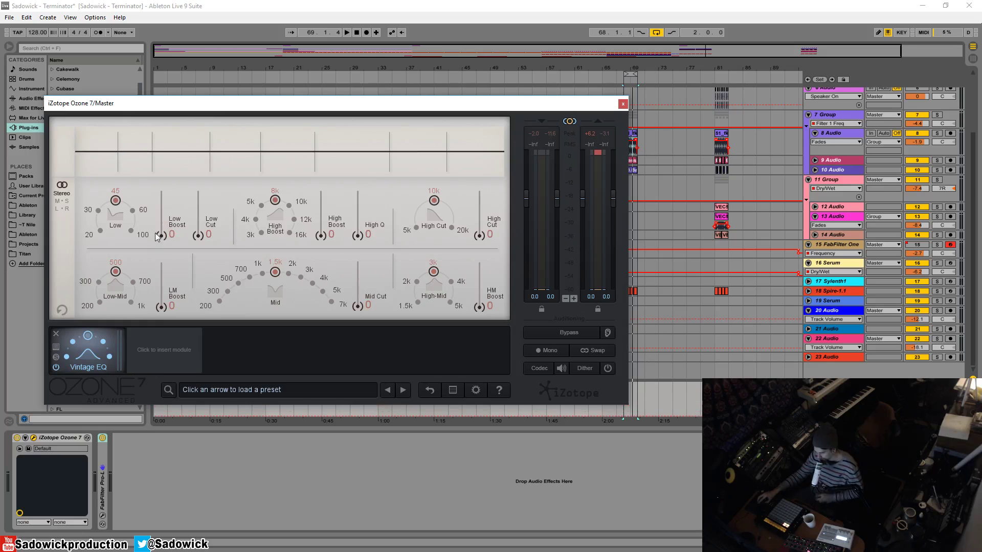
pyautogui.press('space')
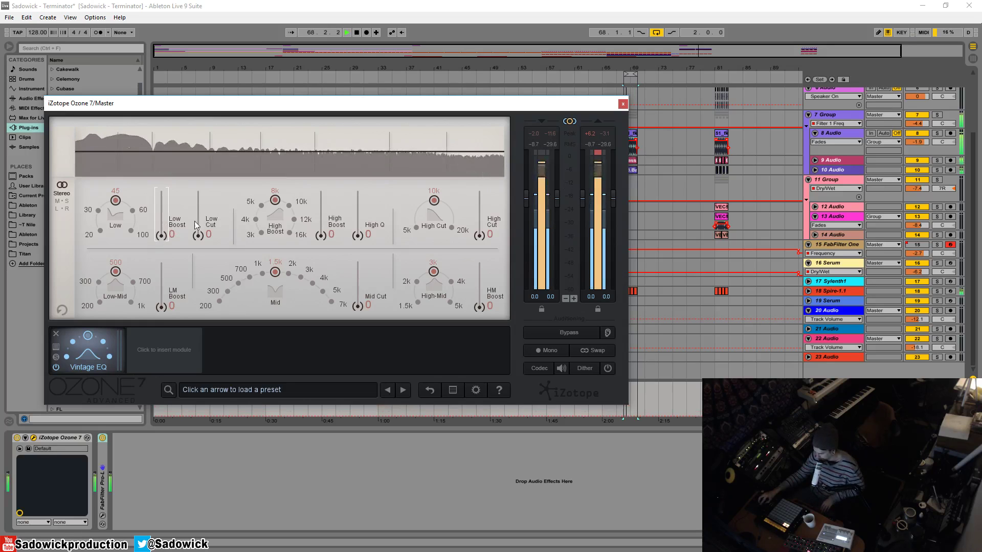
pyautogui.press('space')
pyautogui.moveTo(162, 235)
pyautogui.mouseDown()
pyautogui.moveTo(162, 217)
pyautogui.moveTo(161, 231)
pyautogui.mouseUp()
pyautogui.press('space')
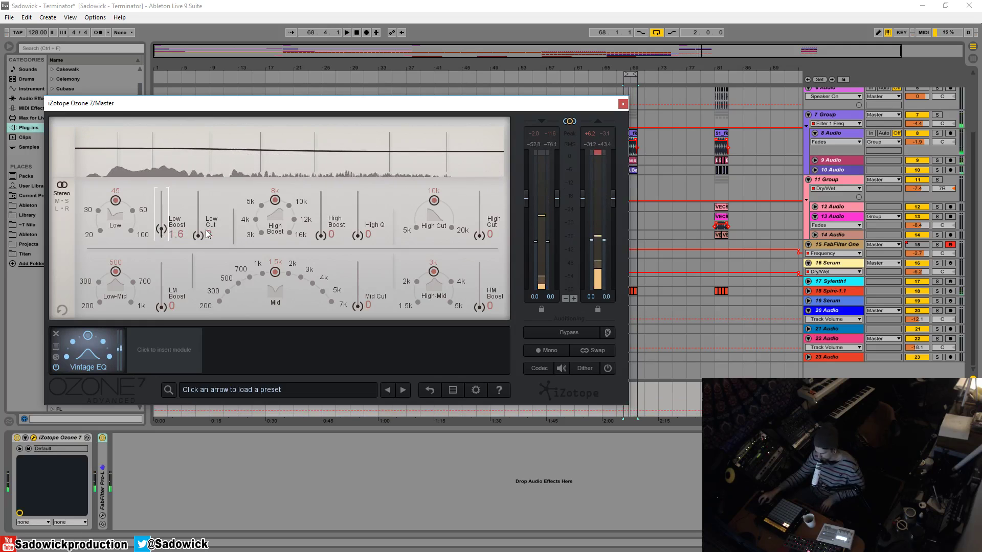
pyautogui.press('space')
pyautogui.moveTo(161, 231); pyautogui.dragTo(142, 143)
pyautogui.press('space')
pyautogui.press('space')
# Raise Low Cut to 7.3, then to its maximum of 10, and audition.
pyautogui.click(161, 237)
pyautogui.moveTo(202, 204); pyautogui.dragTo(199, 190)
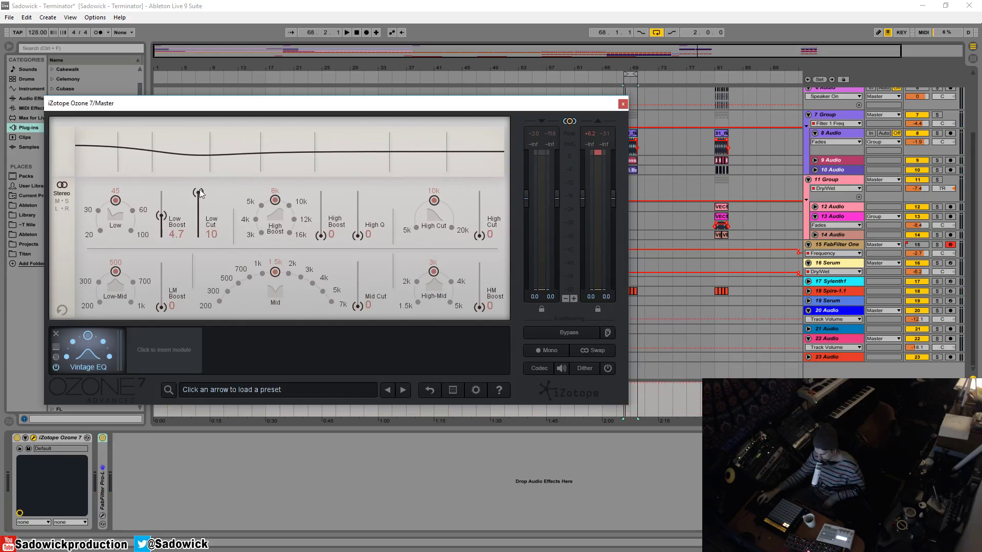
pyautogui.moveTo(165, 219); pyautogui.dragTo(167, 220)
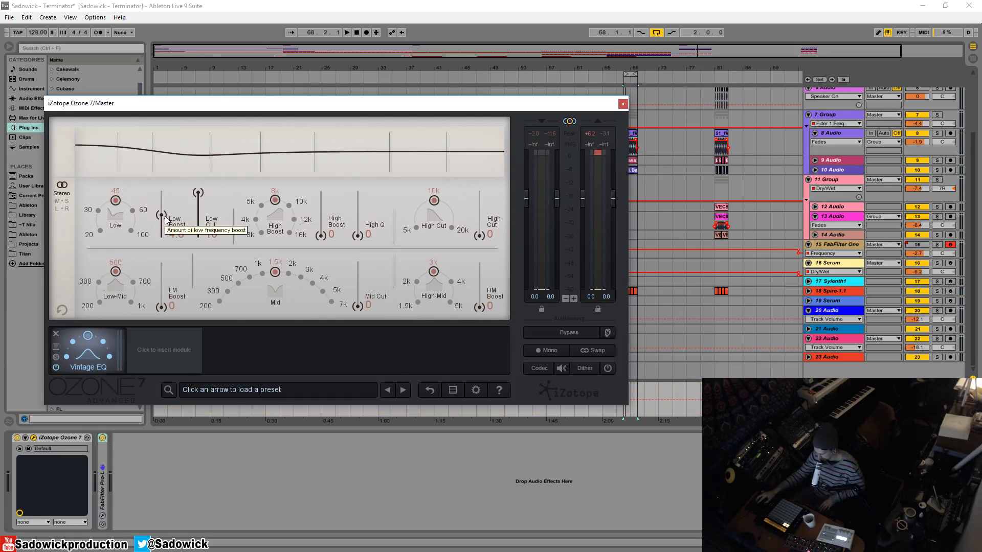
pyautogui.press('space')
pyautogui.scroll(5, 161, 215)
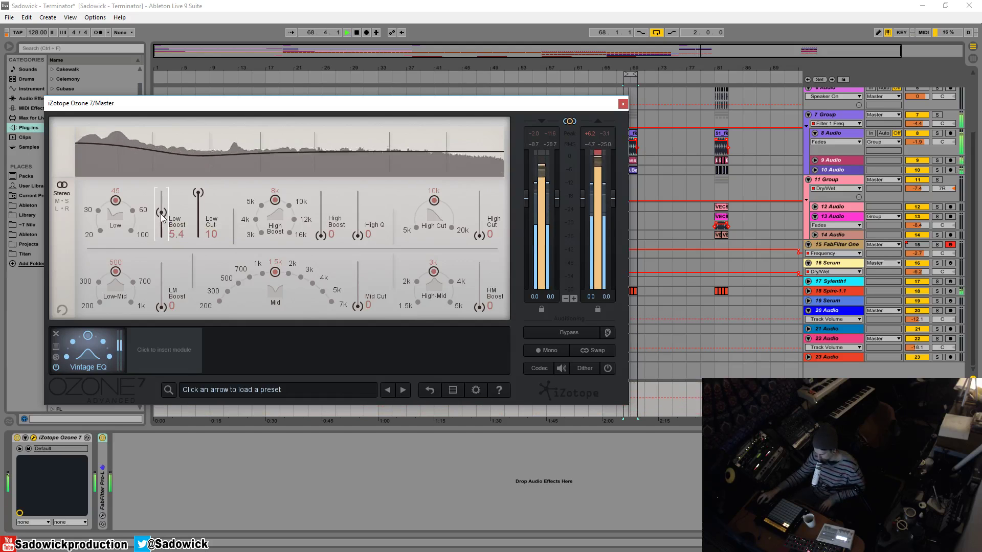
pyautogui.scroll(-8, 163, 217)
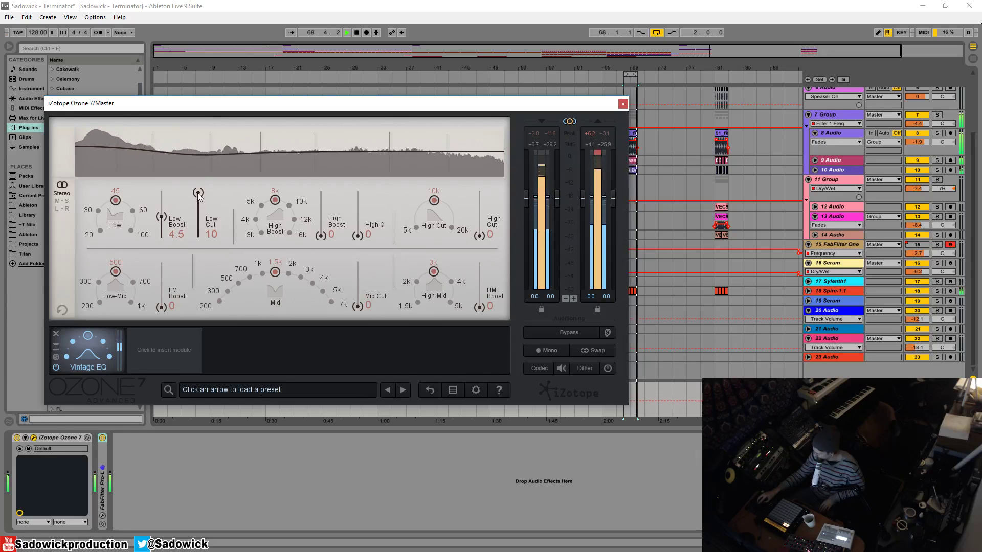
pyautogui.press('space')
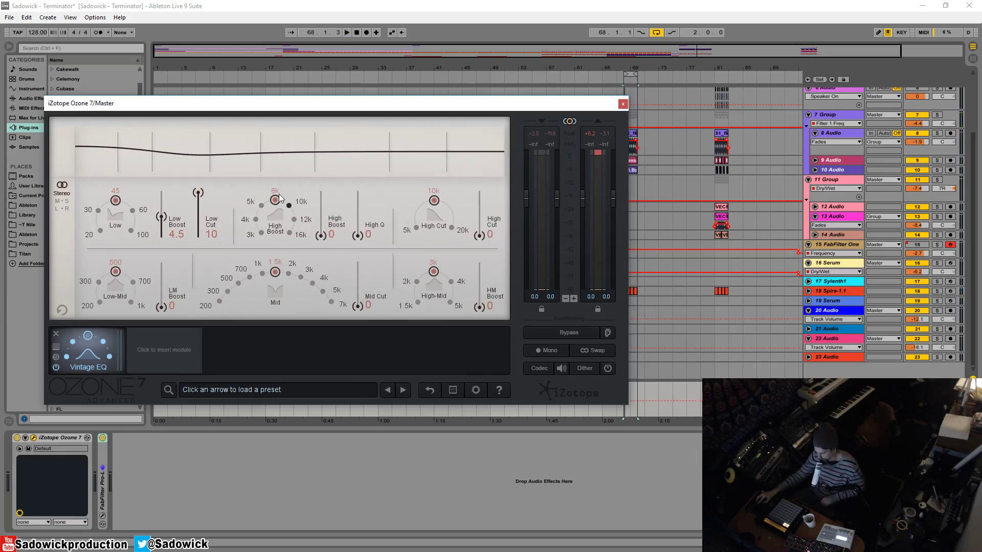
# Try Low Cut almost fully down, then restore it to 10 and audition again.
pyautogui.press('space')
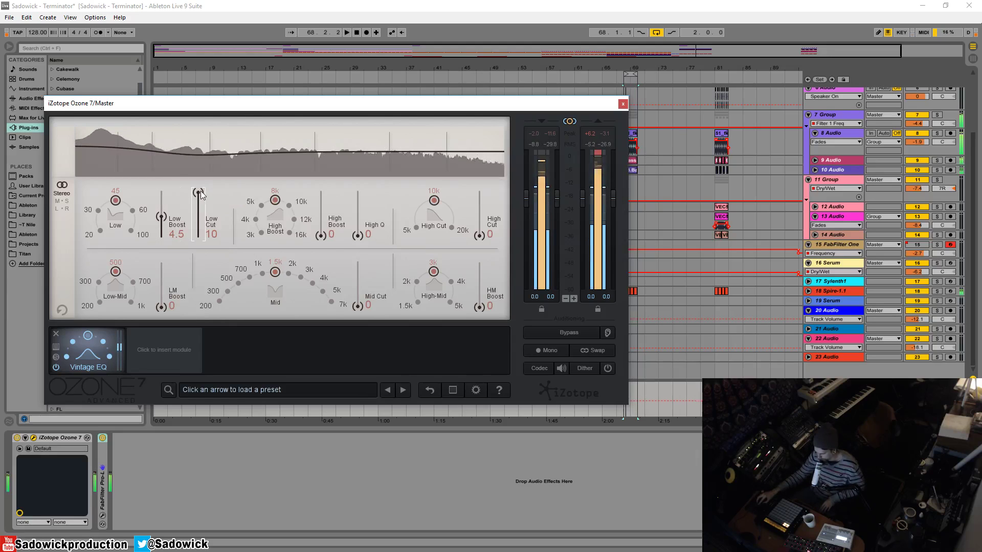
pyautogui.moveTo(201, 191); pyautogui.dragTo(198, 242)
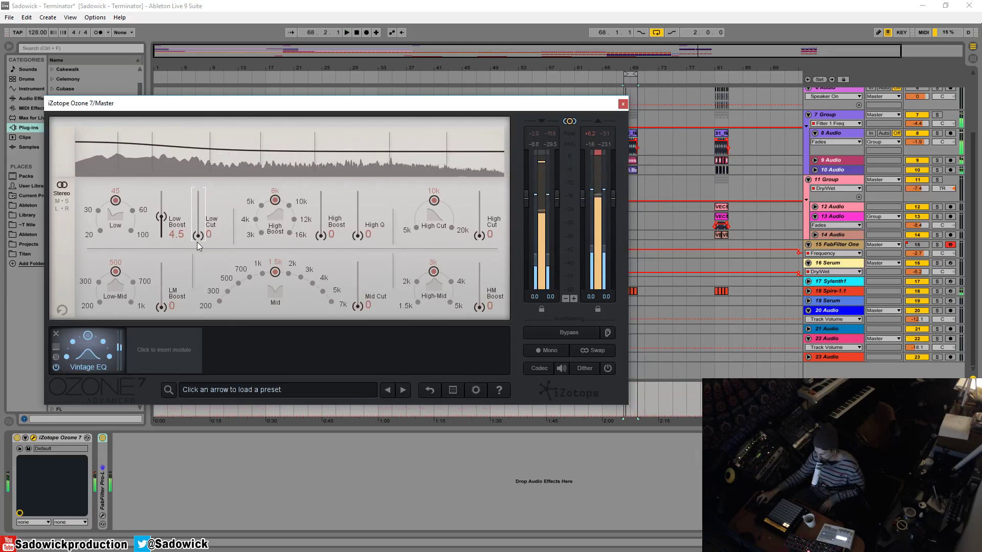
pyautogui.doubleClick(197, 240)
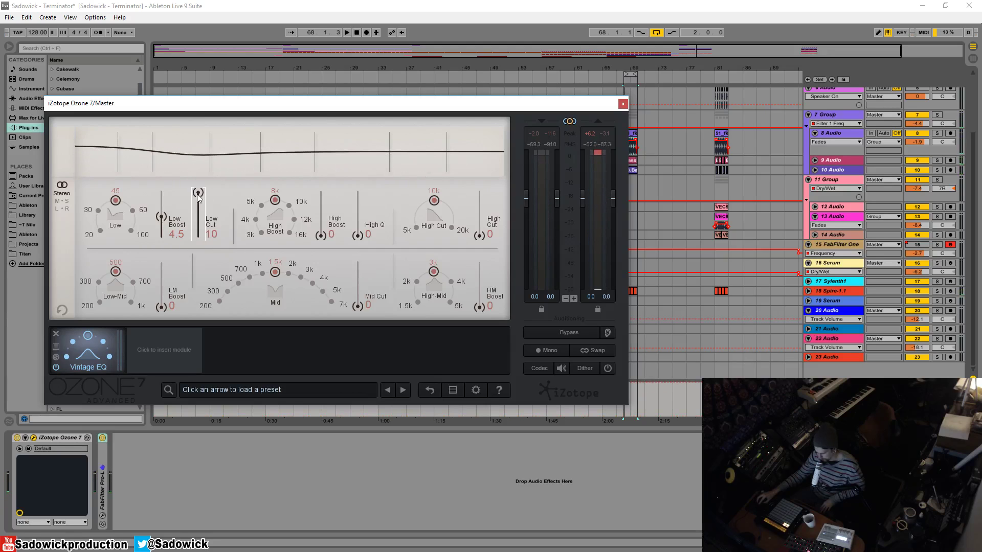
pyautogui.press('space')
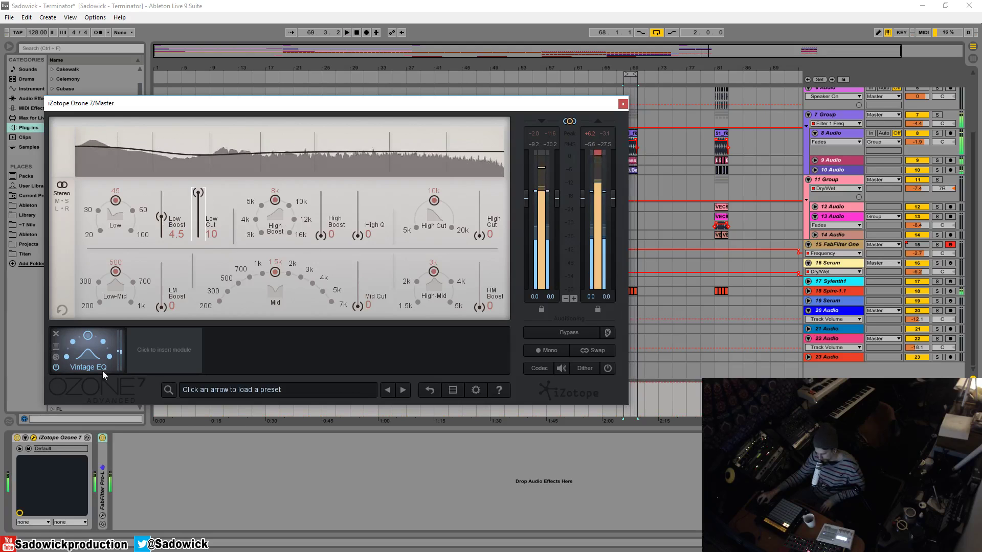
pyautogui.press('space')
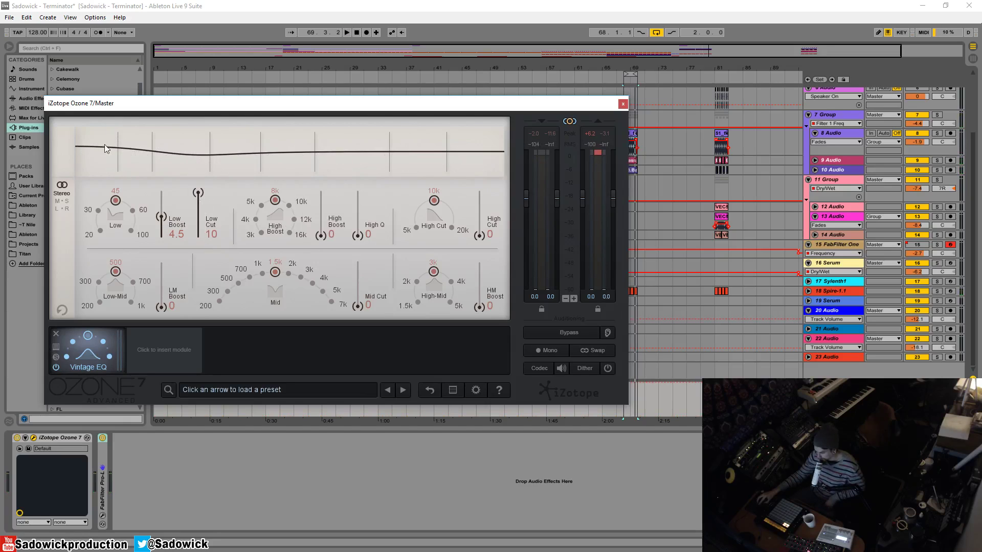
# Set High Boost to 1.8 at 4k, after trying 5k, 8k and a 5.9 boost.
pyautogui.click(261, 205)
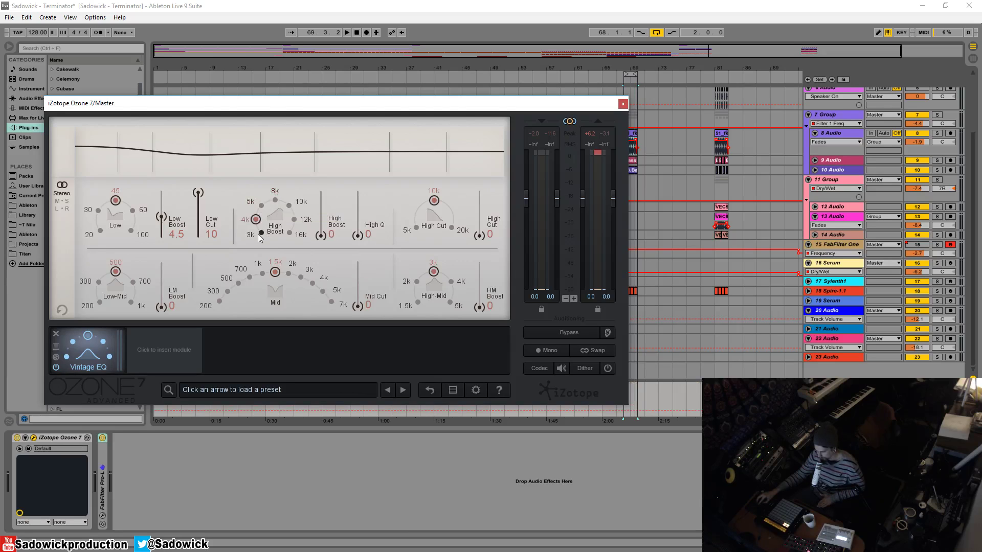
pyautogui.click(262, 205)
pyautogui.click(276, 200)
pyautogui.press('space')
pyautogui.moveTo(324, 235)
pyautogui.mouseDown()
pyautogui.moveTo(324, 210)
pyautogui.moveTo(358, 224)
pyautogui.moveTo(323, 200)
pyautogui.moveTo(323, 209)
pyautogui.moveTo(358, 210)
pyautogui.moveTo(321, 210)
pyautogui.moveTo(322, 228)
pyautogui.mouseUp()
pyautogui.click(256, 220)
pyautogui.press('space')
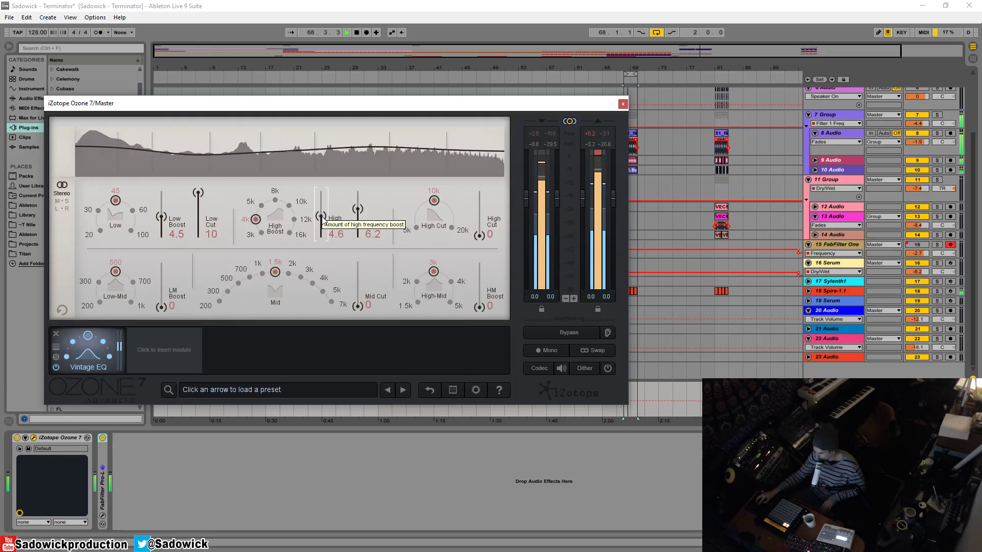
pyautogui.moveTo(321, 231); pyautogui.dragTo(322, 228)
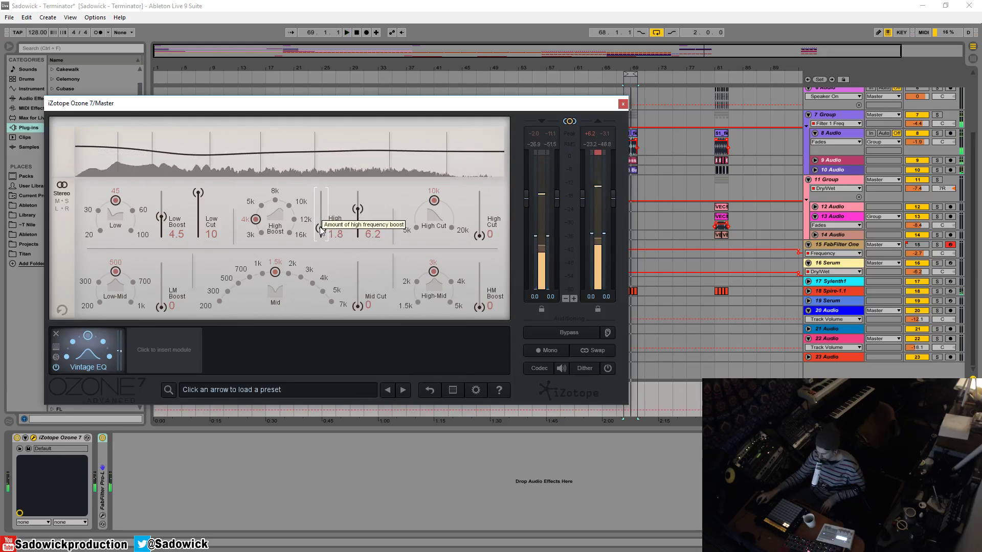
# Set High Cut frequency to 20k and High Cut to about 4.5 after trying 10.
pyautogui.click(451, 228)
pyautogui.moveTo(480, 236); pyautogui.dragTo(495, 175)
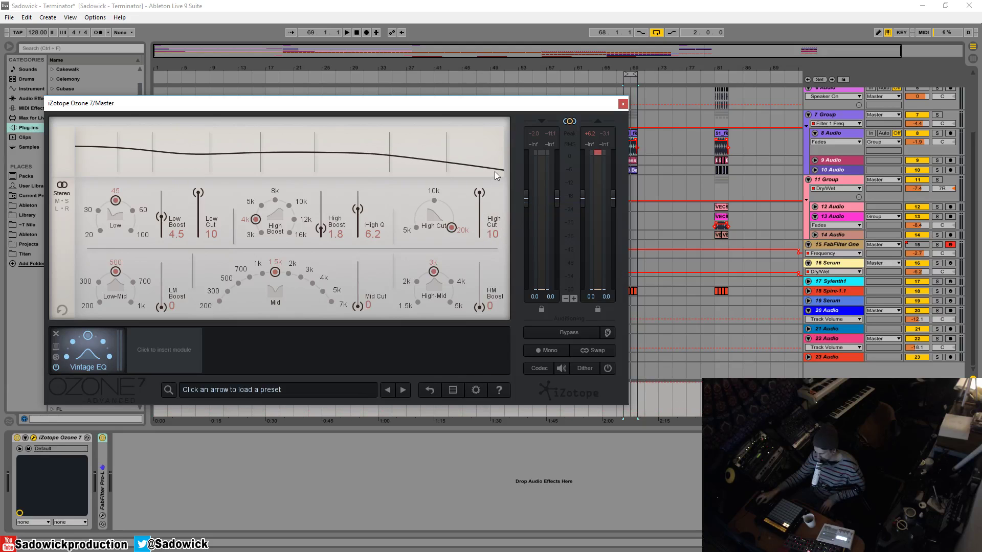
pyautogui.press('space')
pyautogui.moveTo(479, 194)
pyautogui.mouseDown()
pyautogui.moveTo(479, 218)
pyautogui.moveTo(478, 208)
pyautogui.mouseUp()
pyautogui.press('space')
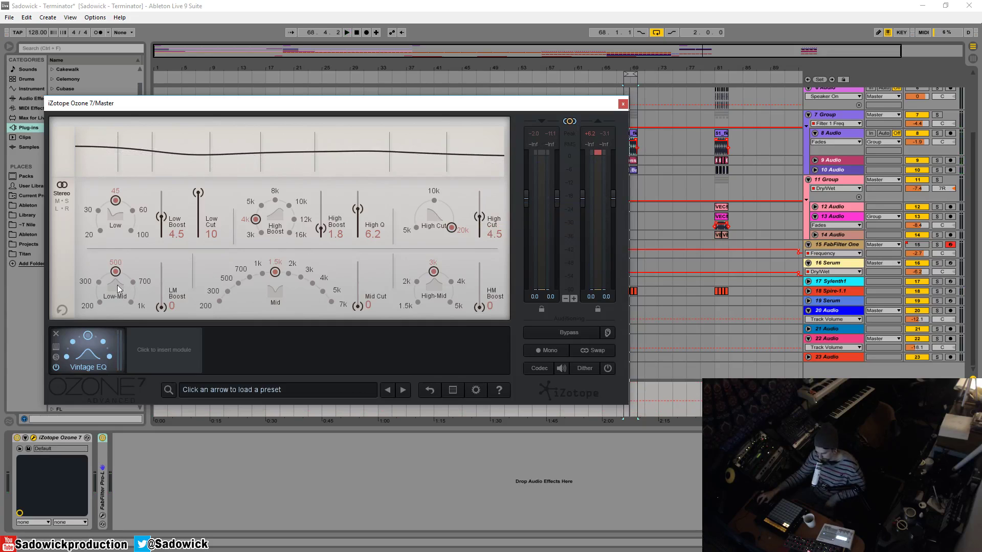
# Boost the low-mid band to 10 and try frequencies, settling on 500.
pyautogui.moveTo(161, 307); pyautogui.dragTo(185, 286)
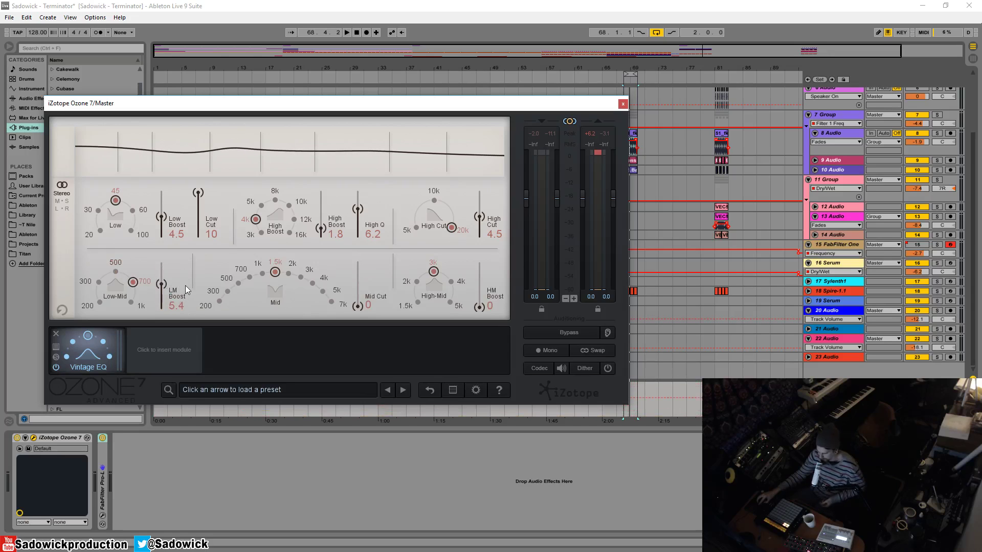
pyautogui.click(116, 272)
pyautogui.click(101, 282)
pyautogui.click(117, 271)
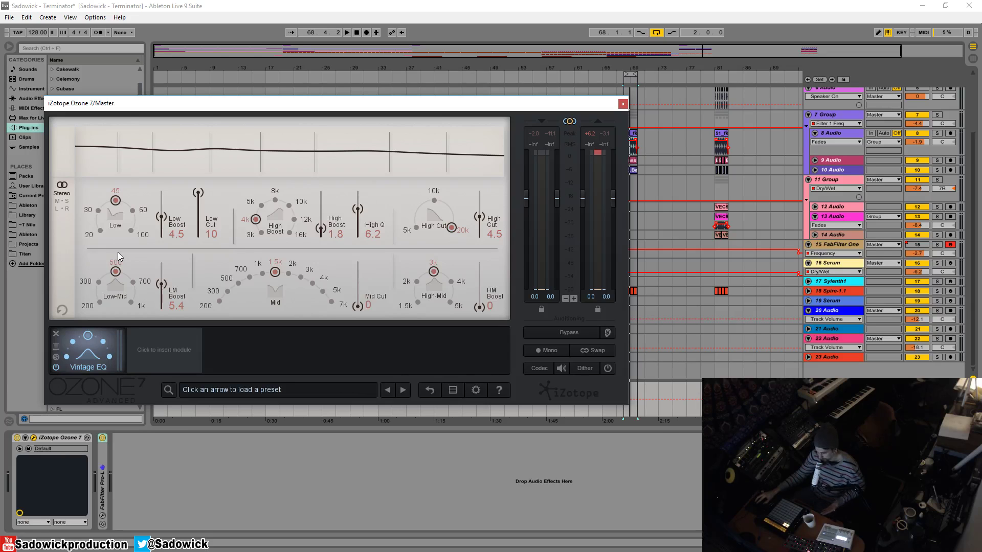
pyautogui.moveTo(159, 284); pyautogui.dragTo(165, 275)
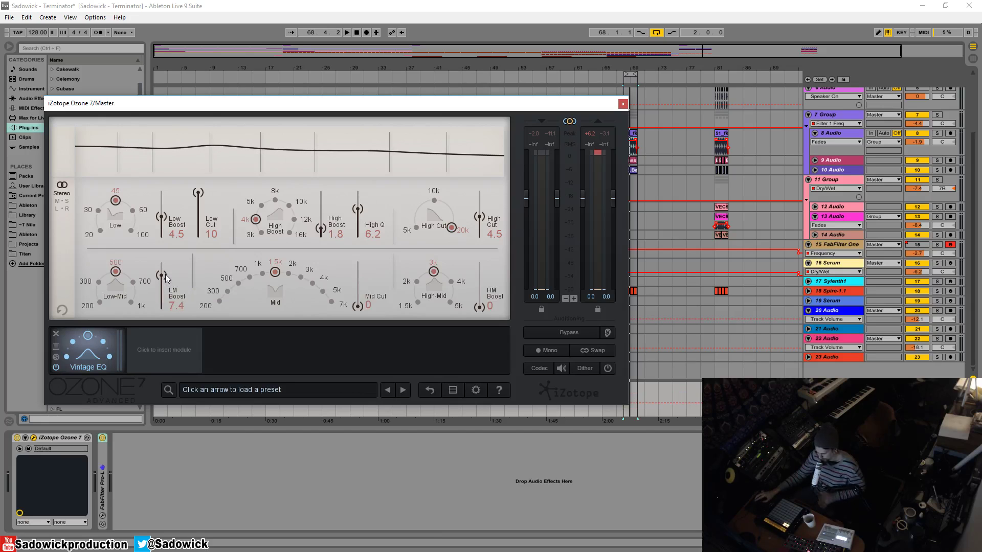
# Move the low-mid frequency to 1k, audition it, then return LM Boost to 0.
pyautogui.click(132, 302)
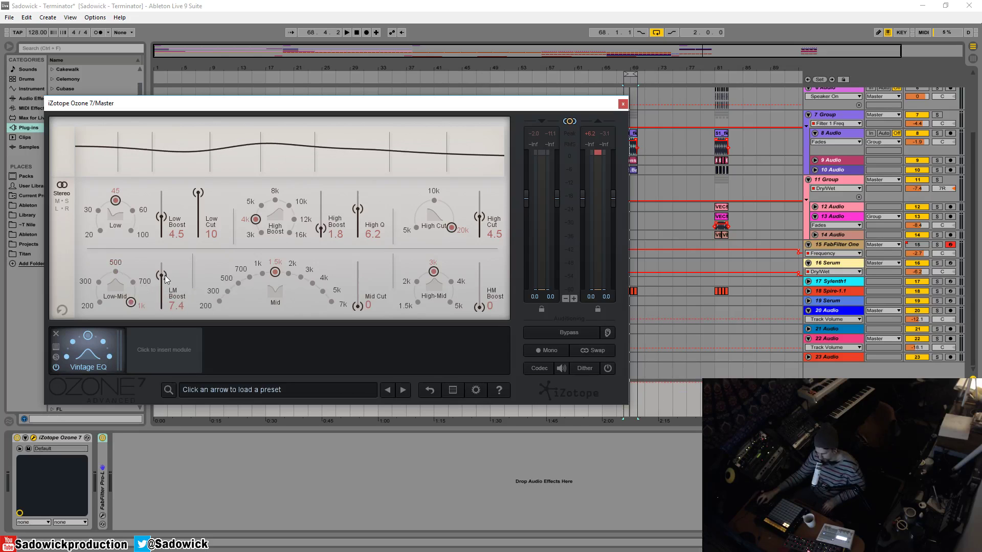
pyautogui.press('space')
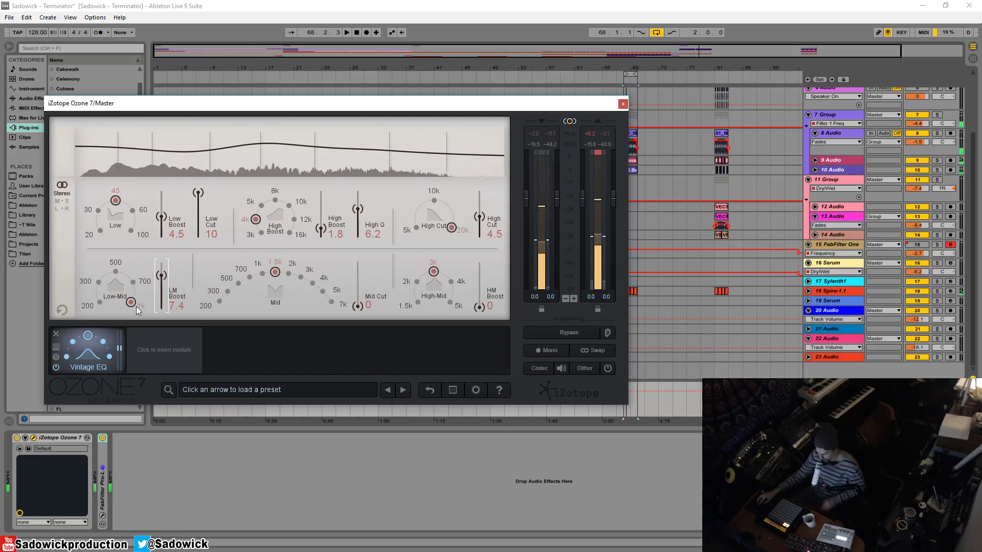
pyautogui.press('space')
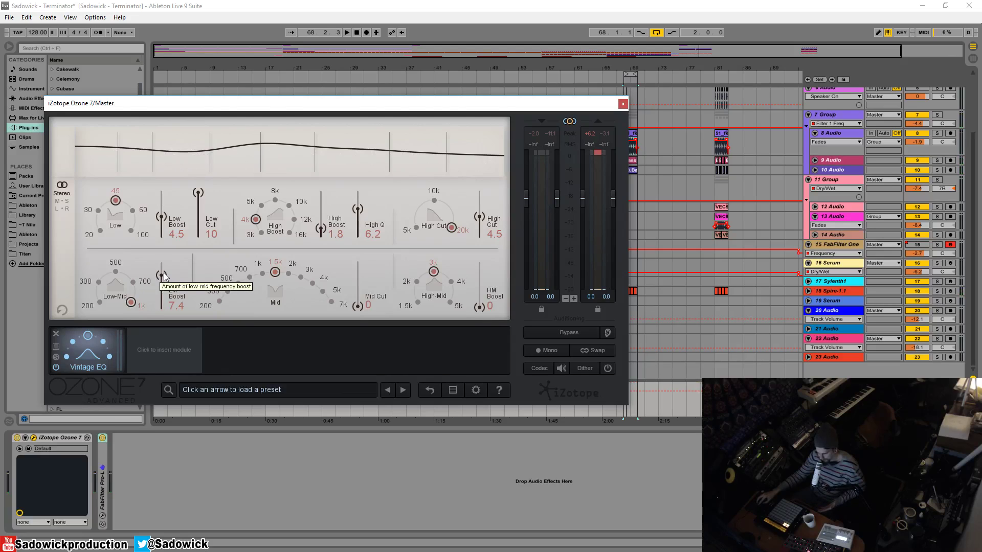
pyautogui.moveTo(164, 275); pyautogui.dragTo(167, 327)
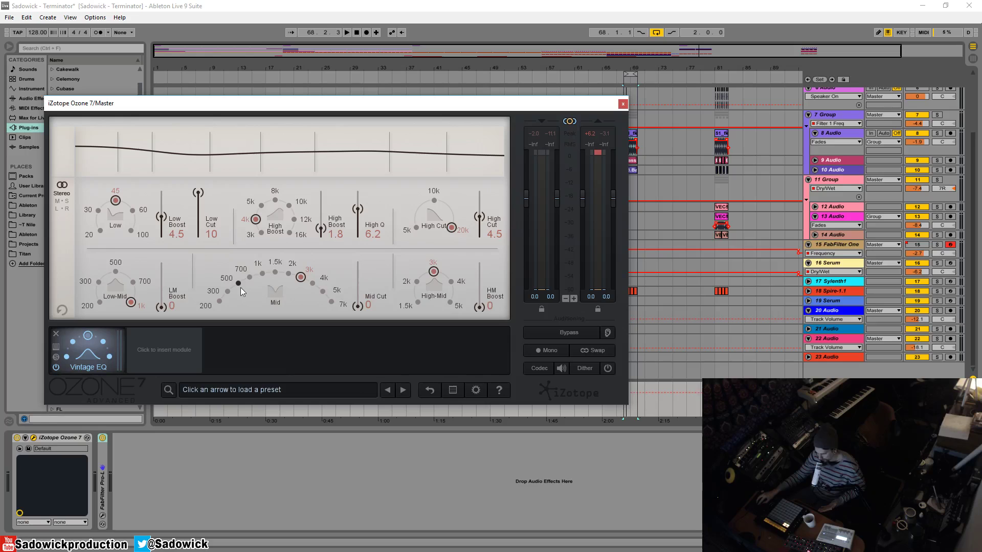
# Cut the mid band by about 9.6 and audition it with playback.
pyautogui.moveTo(358, 303); pyautogui.dragTo(362, 324)
pyautogui.press('space')
pyautogui.press('space')
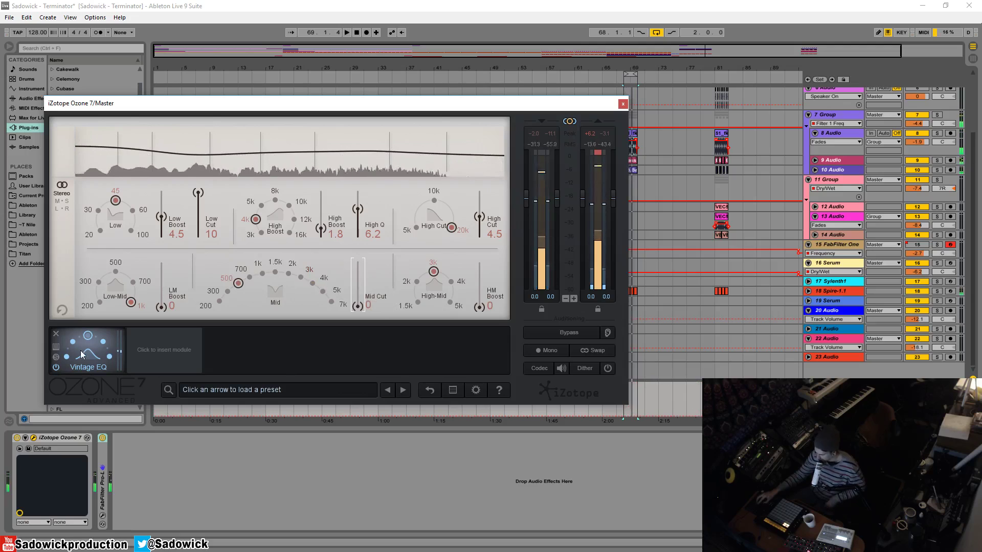